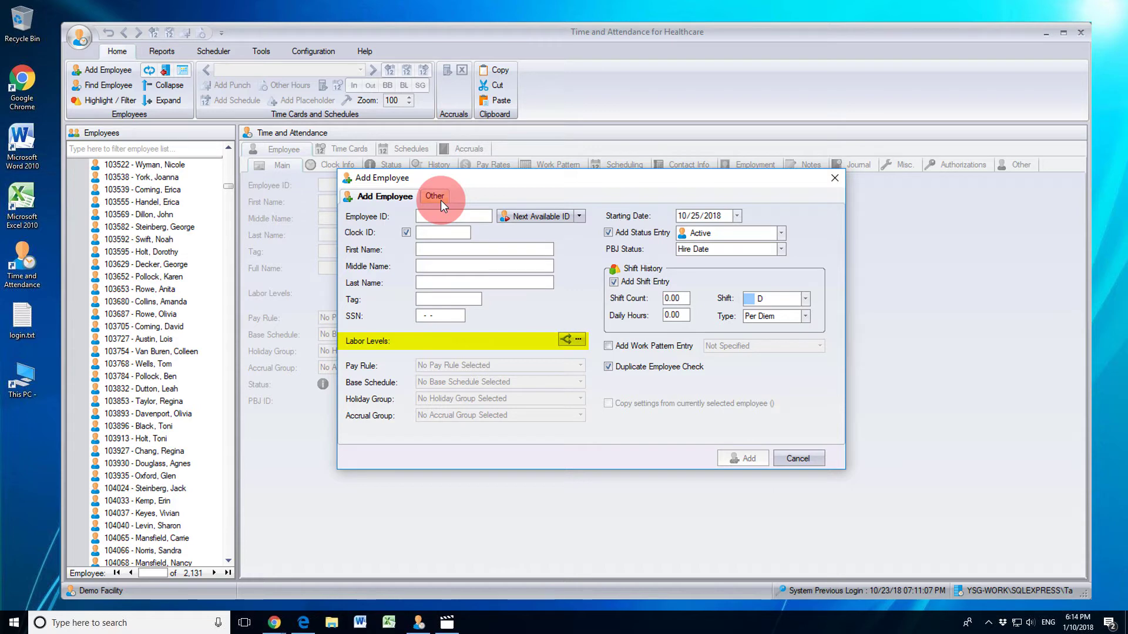
left_click(579, 339)
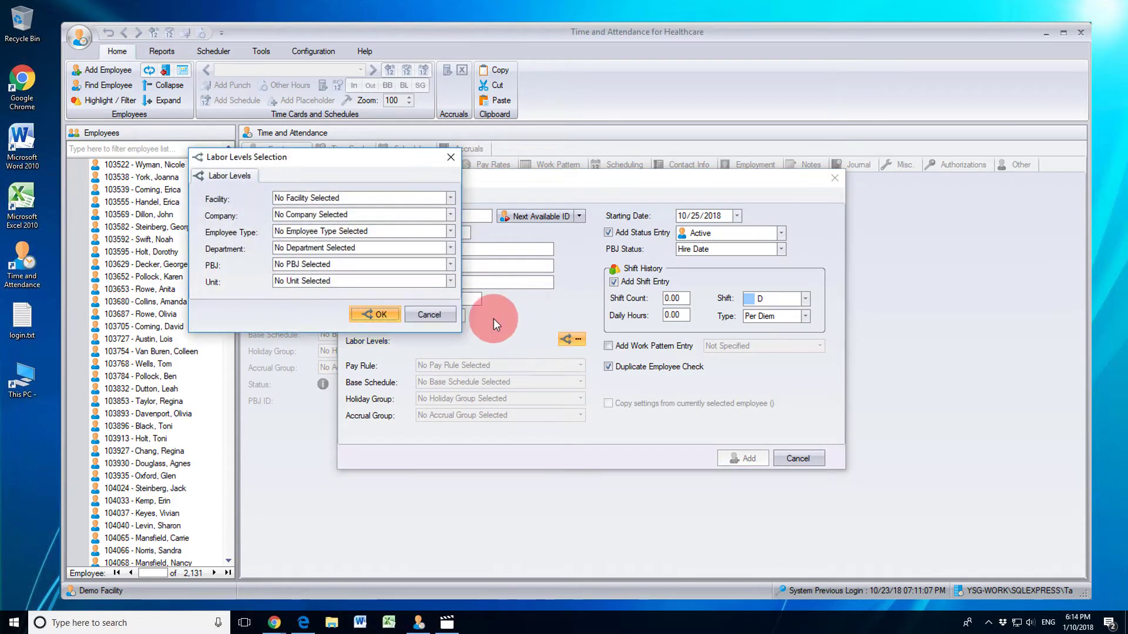
left_click(429, 312)
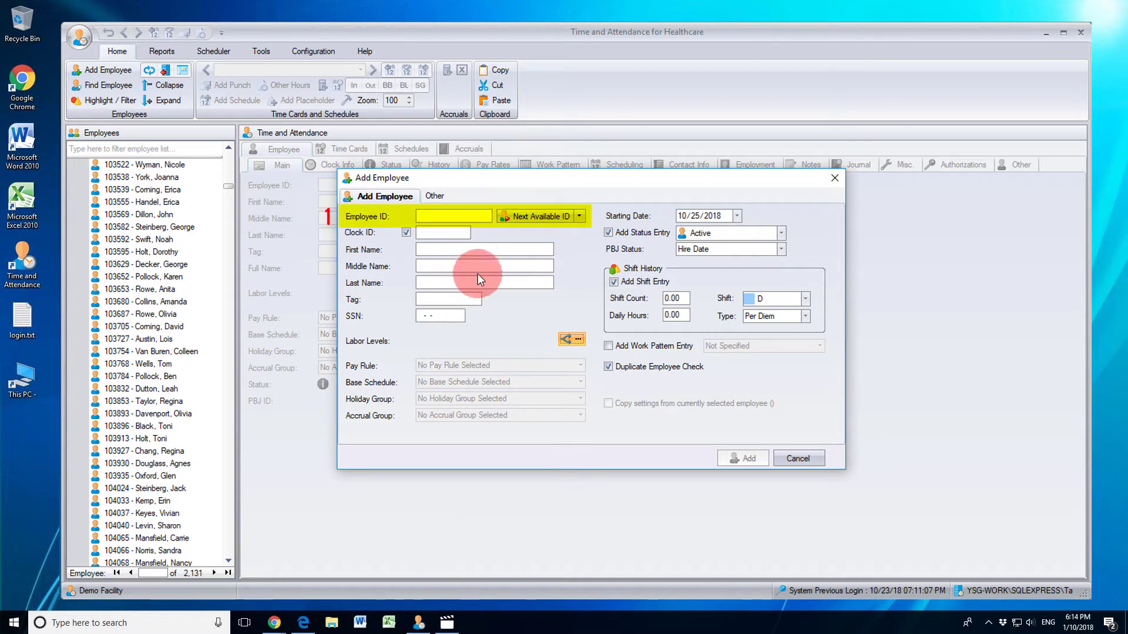
Step: Fill in the next available ID 109114, turn off the clock ID, and enter the employee's first and last name
left_click(516, 217)
left_click(407, 232)
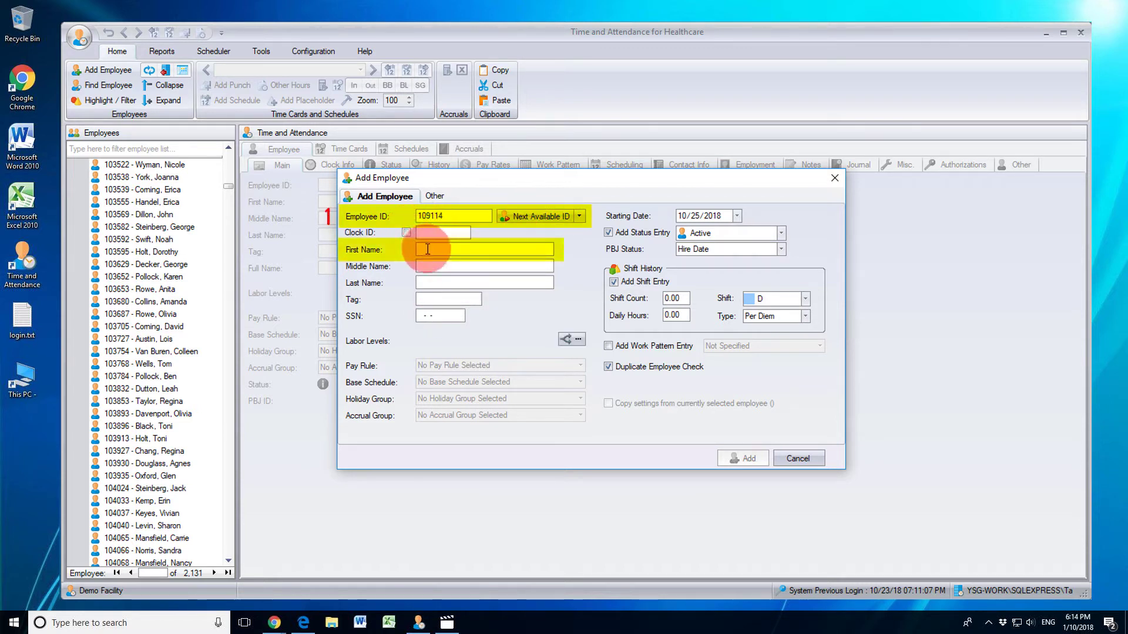
key("Tab")
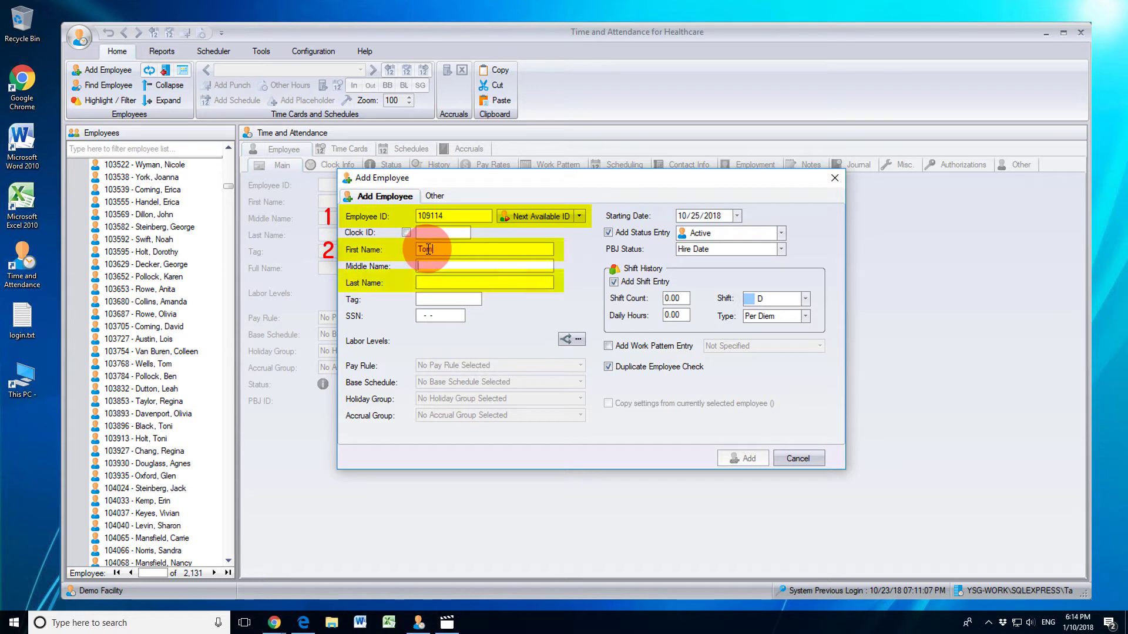
key("Tab")
key("Tab")
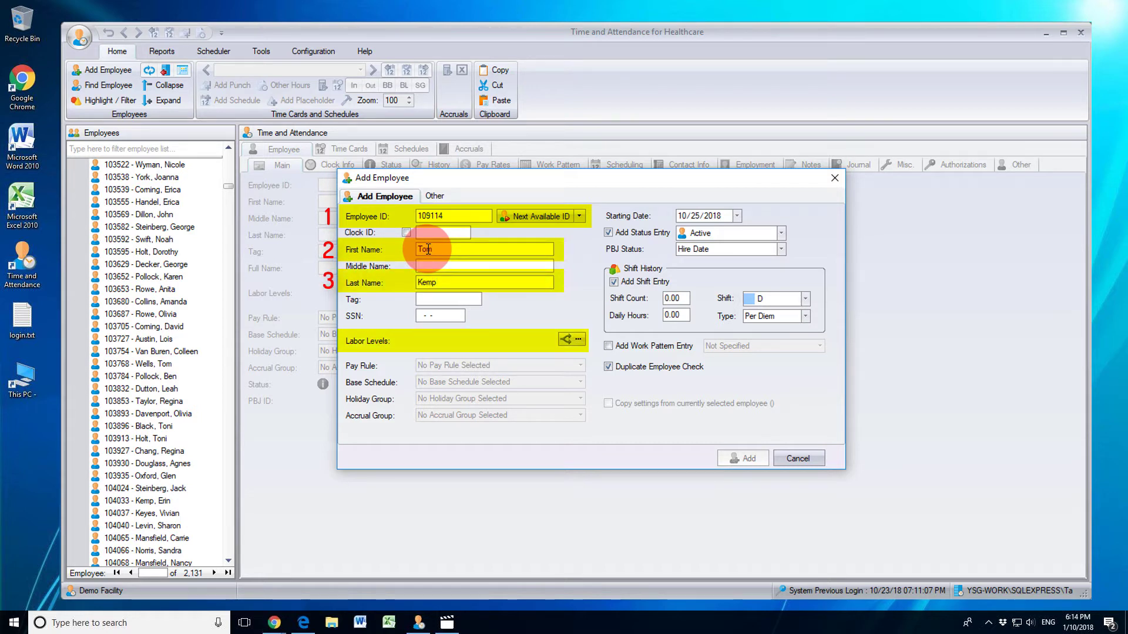
Step: Assign the labor level Facility 0100 and add the employee record
left_click(566, 340)
left_click(432, 217)
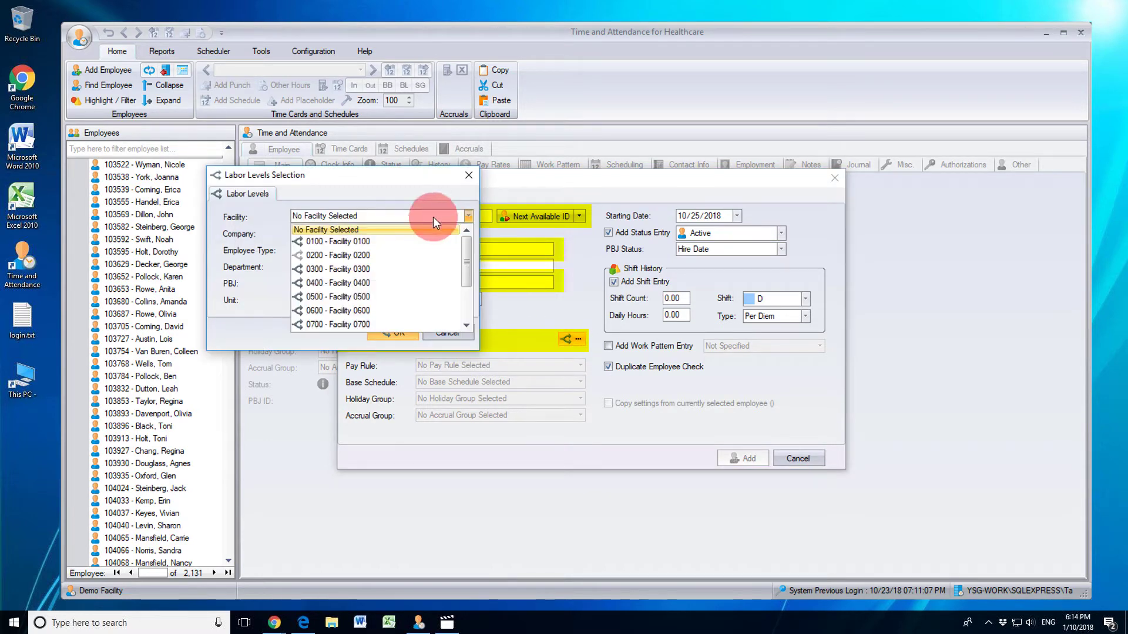
left_click(408, 240)
left_click(397, 332)
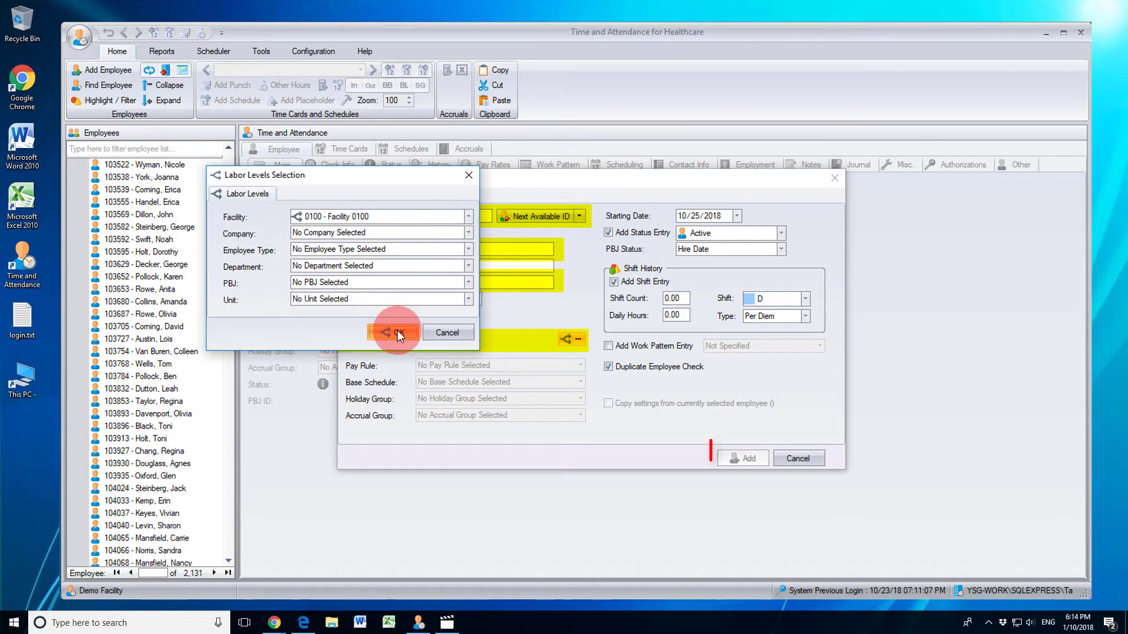
left_click(726, 459)
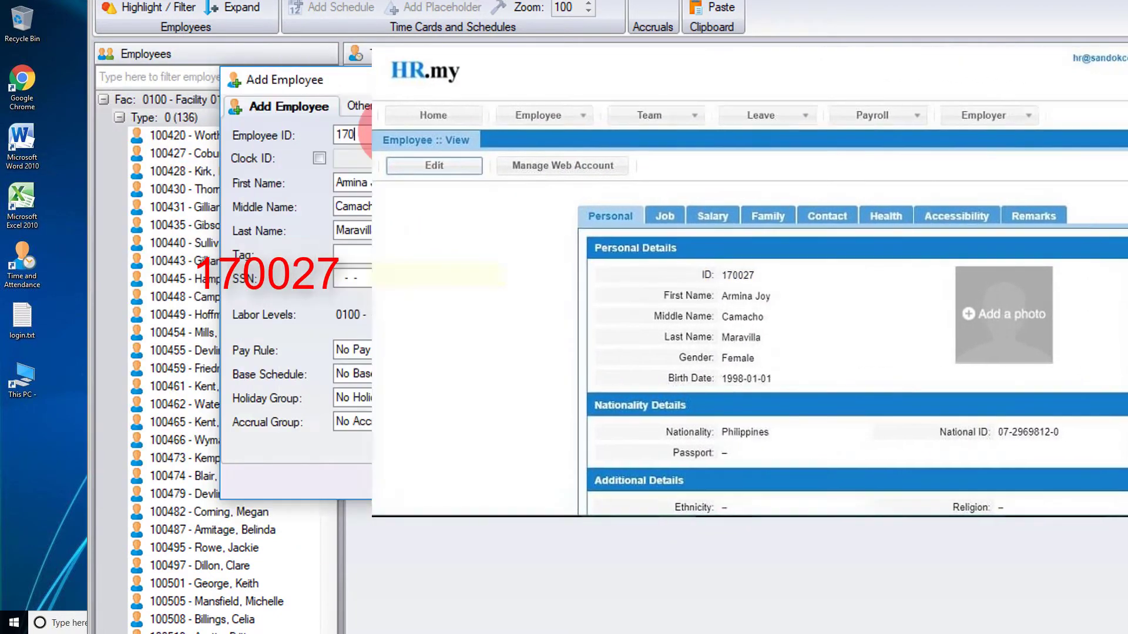
left_click(395, 134)
type("17002")
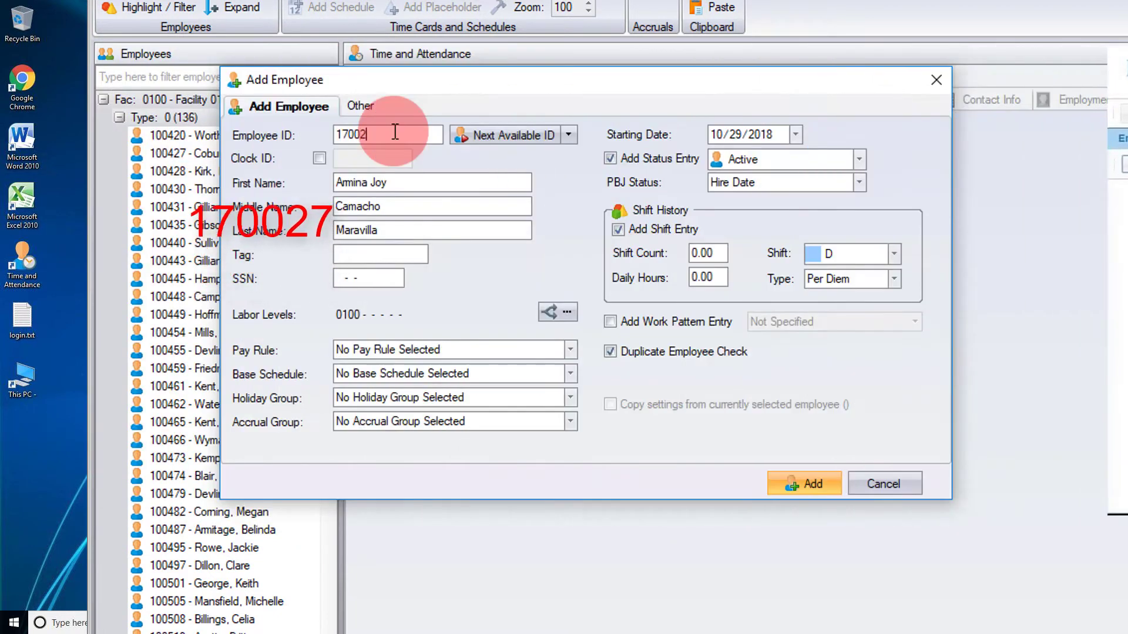
type("7")
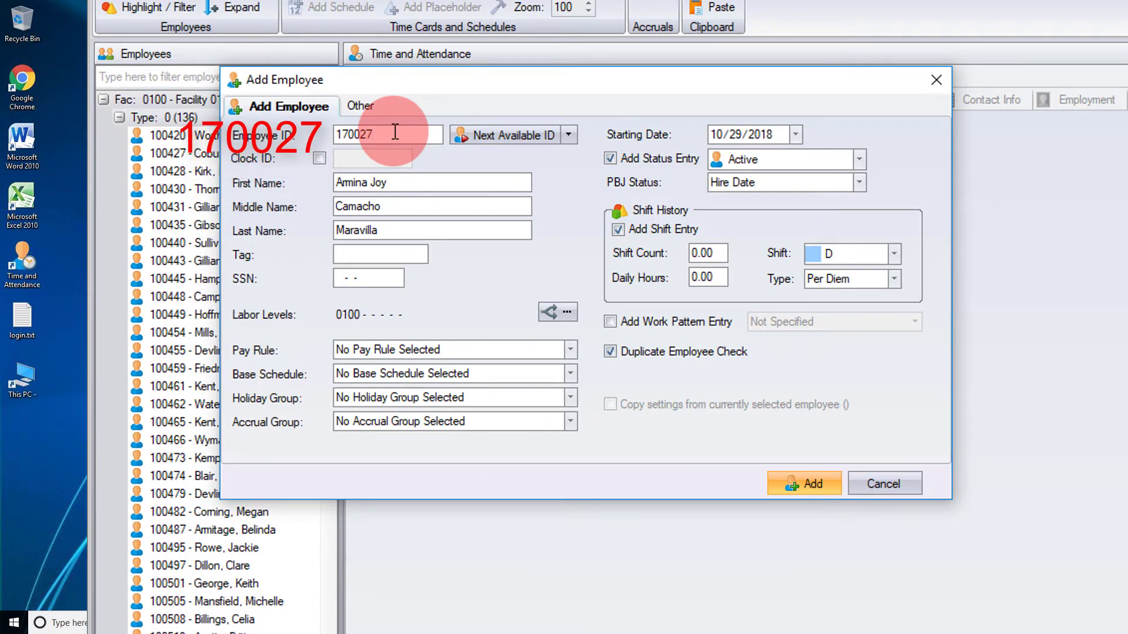
double_click(403, 135)
key("BackSpace")
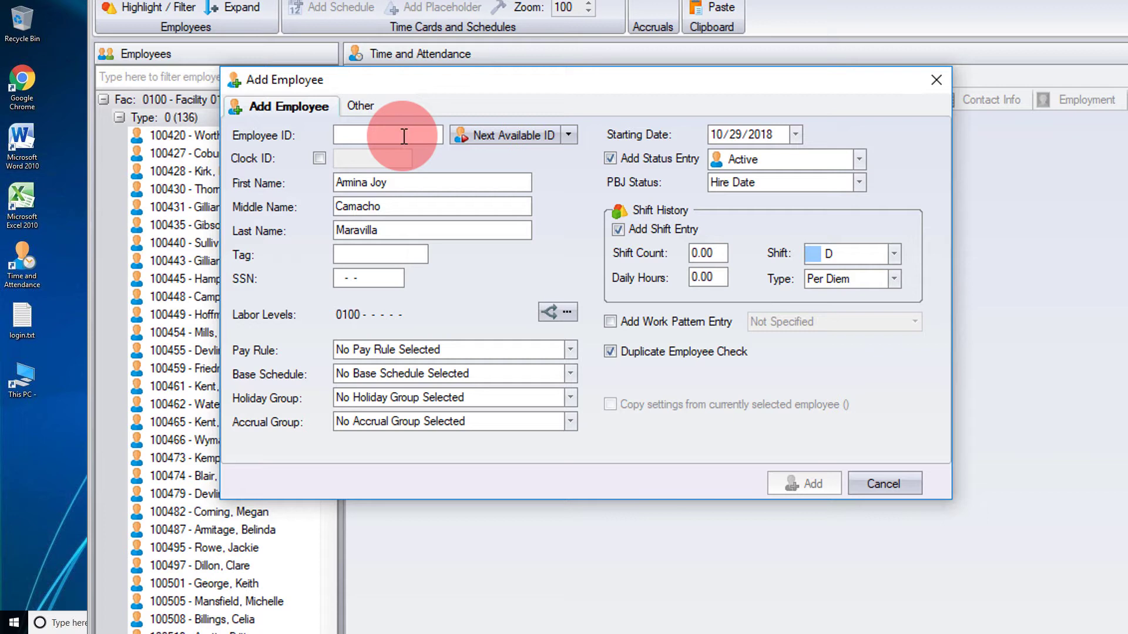
type("A")
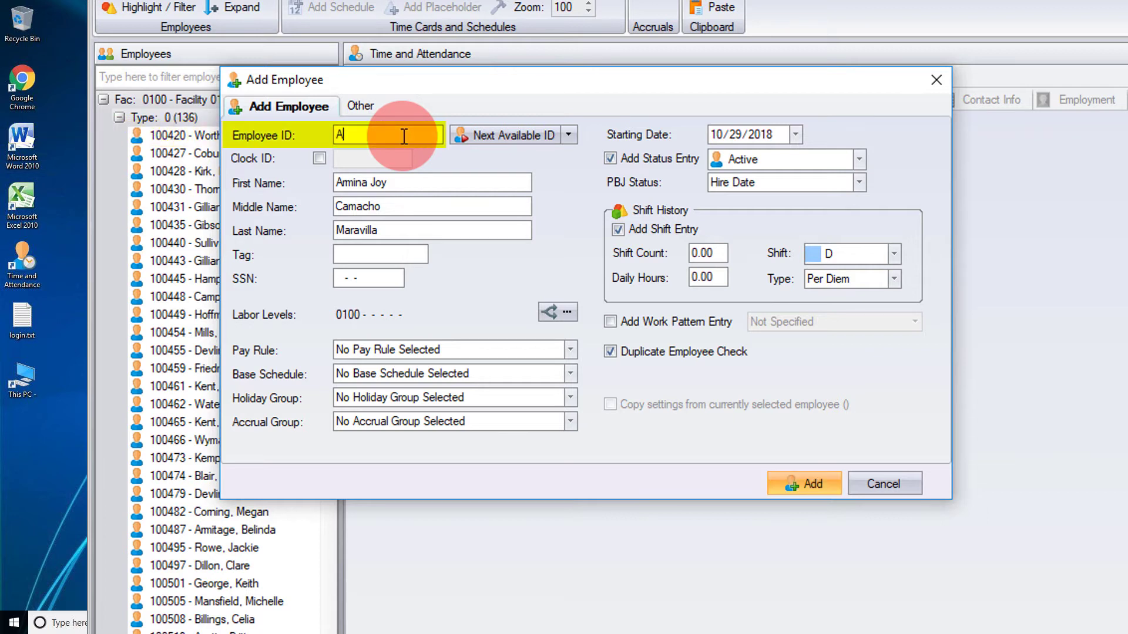
type("12345")
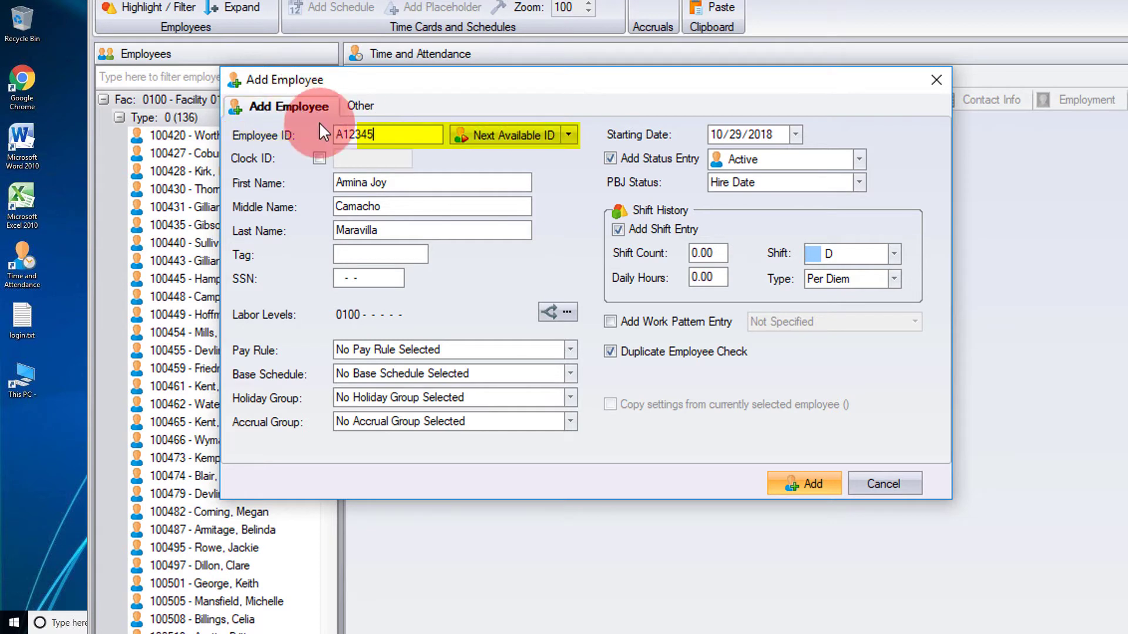
double_click(390, 137)
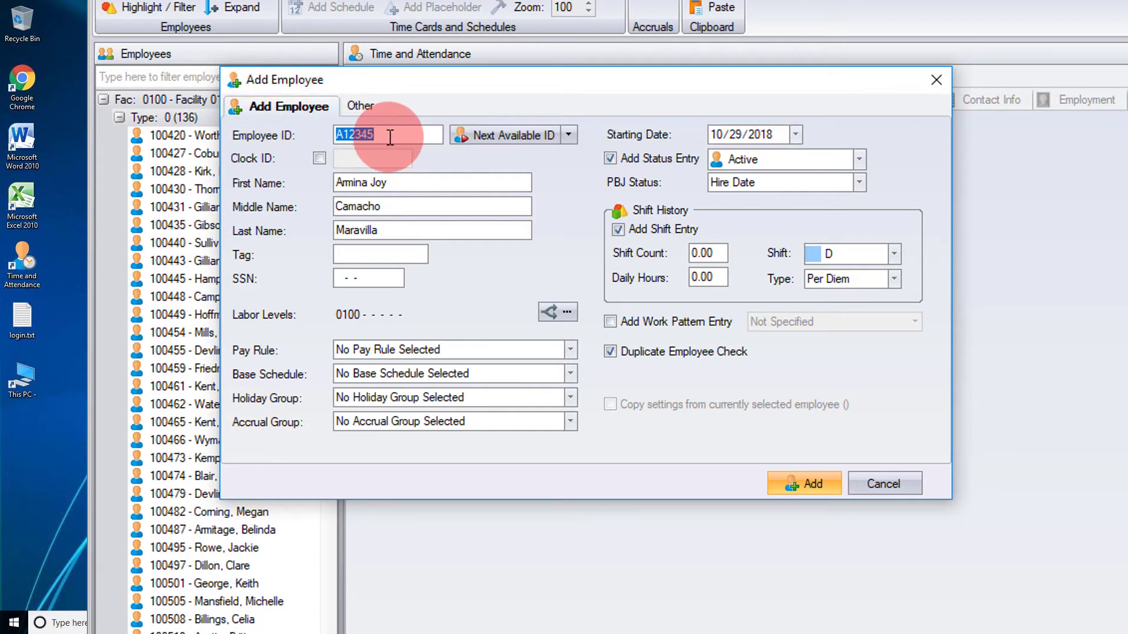
key("BackSpace")
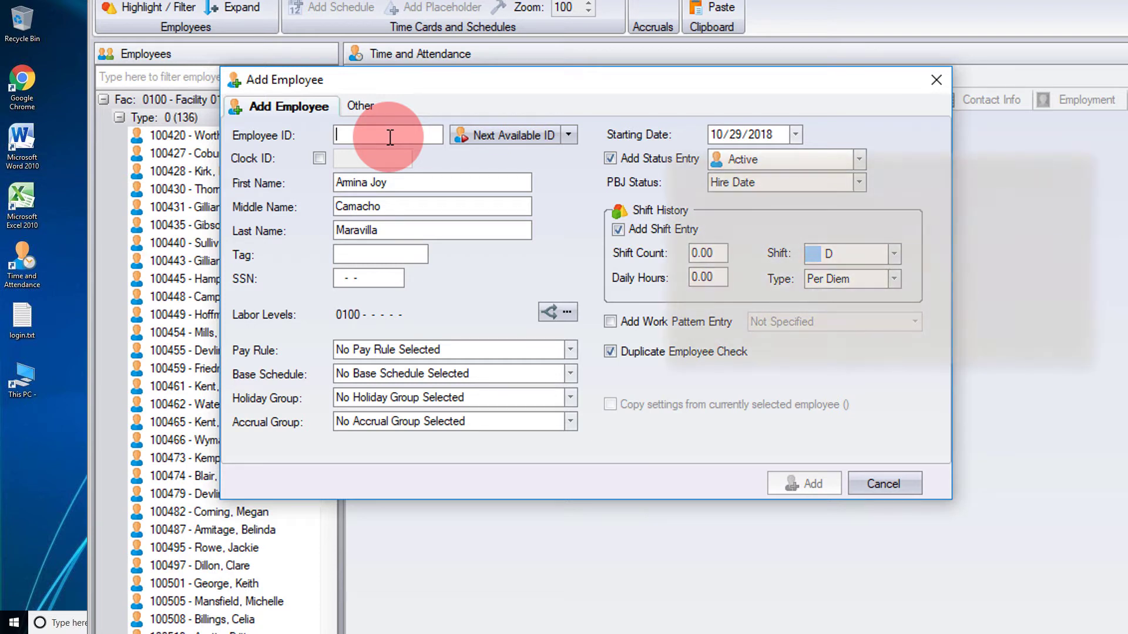
Step: Try the generated ID 109115 and a typed ID 985698, then clear the Employee ID field
left_click(462, 136)
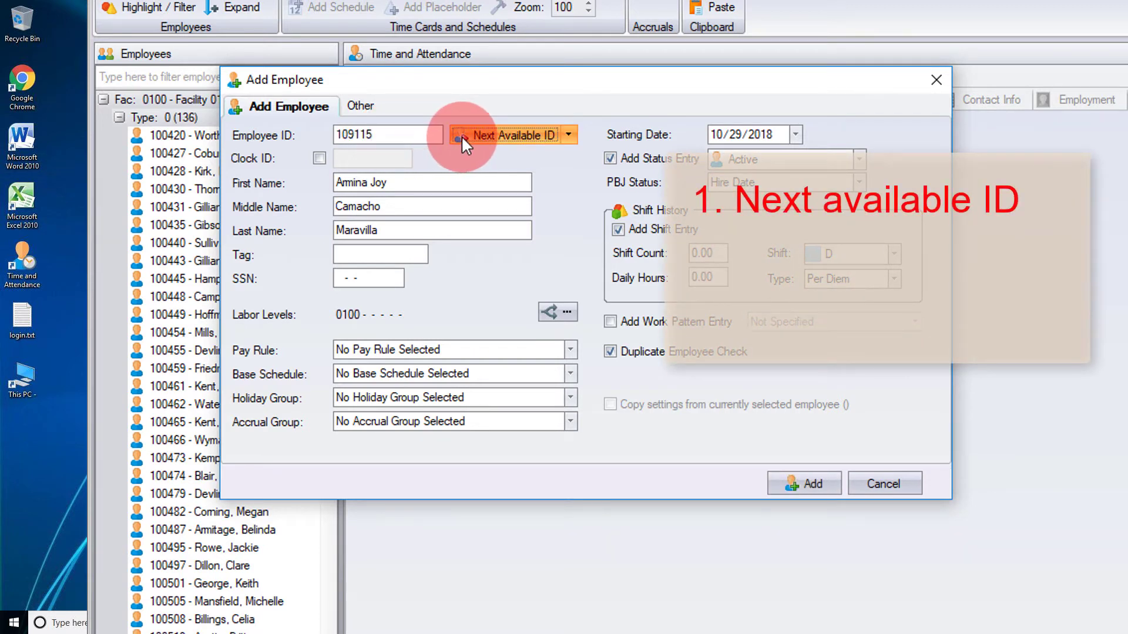
double_click(429, 135)
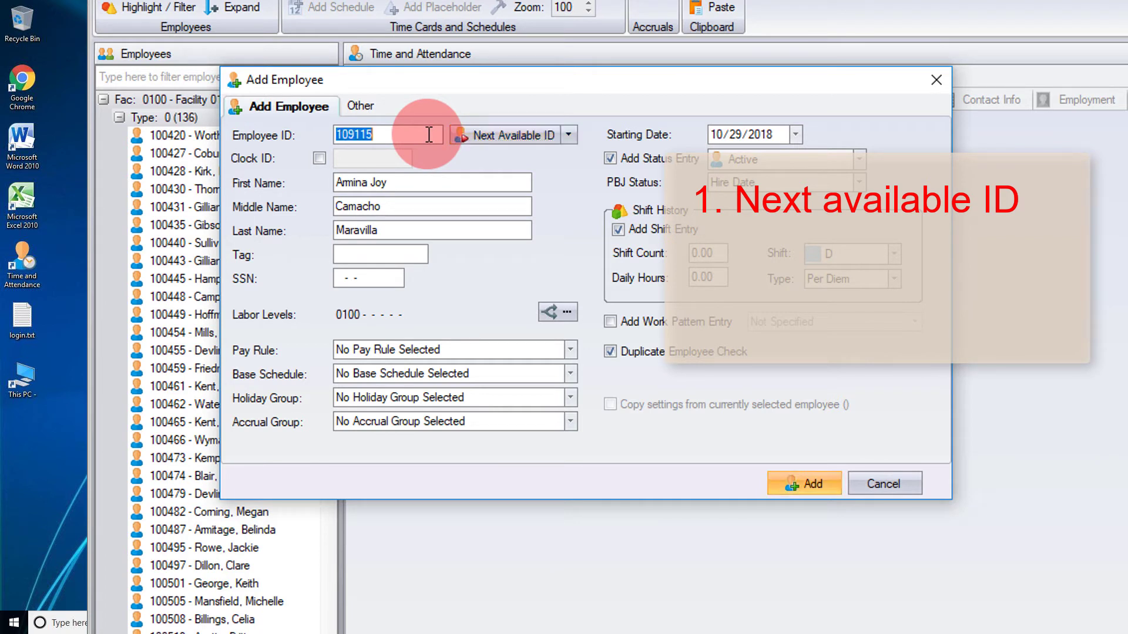
key("BackSpace")
type("98")
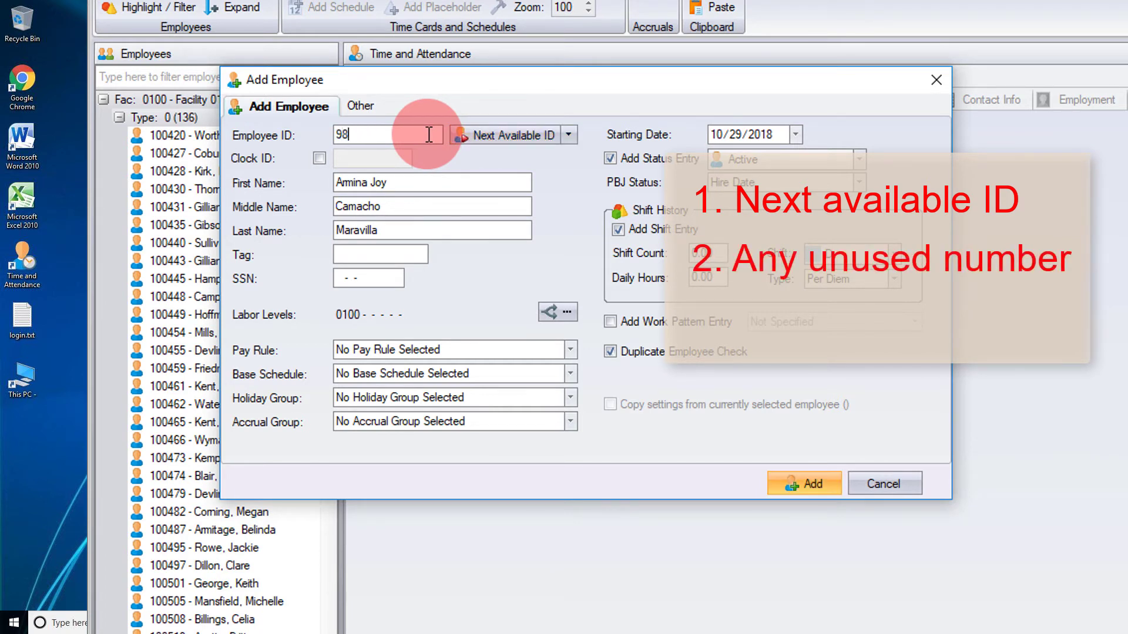
type("5698")
double_click(432, 136)
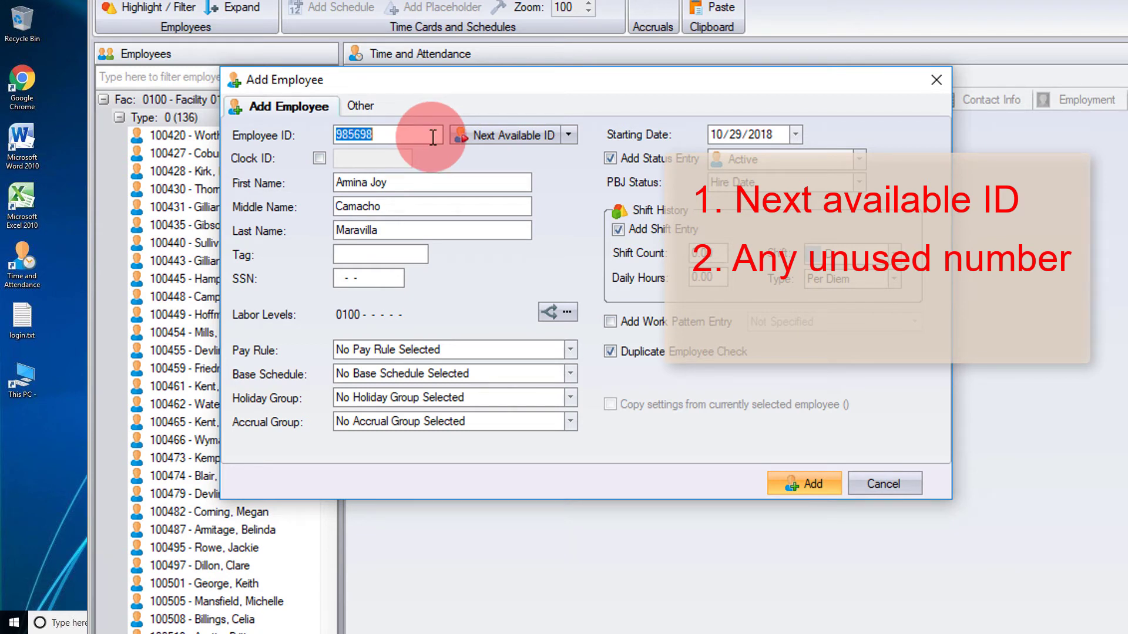
key("BackSpace")
Step: Generate the next available Employee ID starting from 900000 and add the employee
left_click(567, 134)
left_click(586, 159)
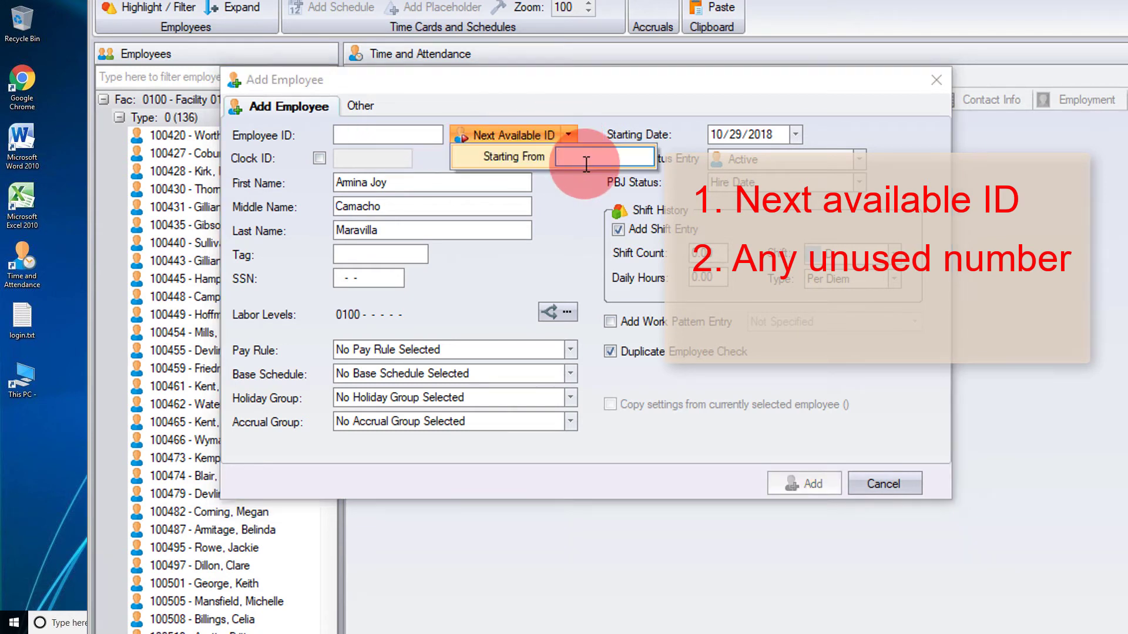
type("9000")
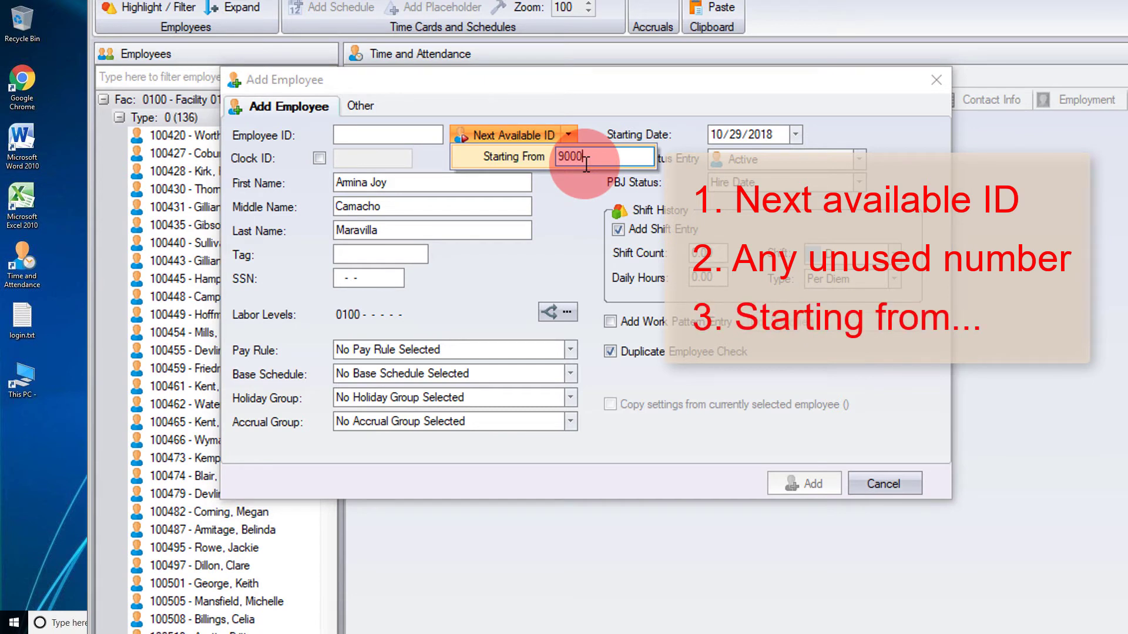
type("00")
key("Return")
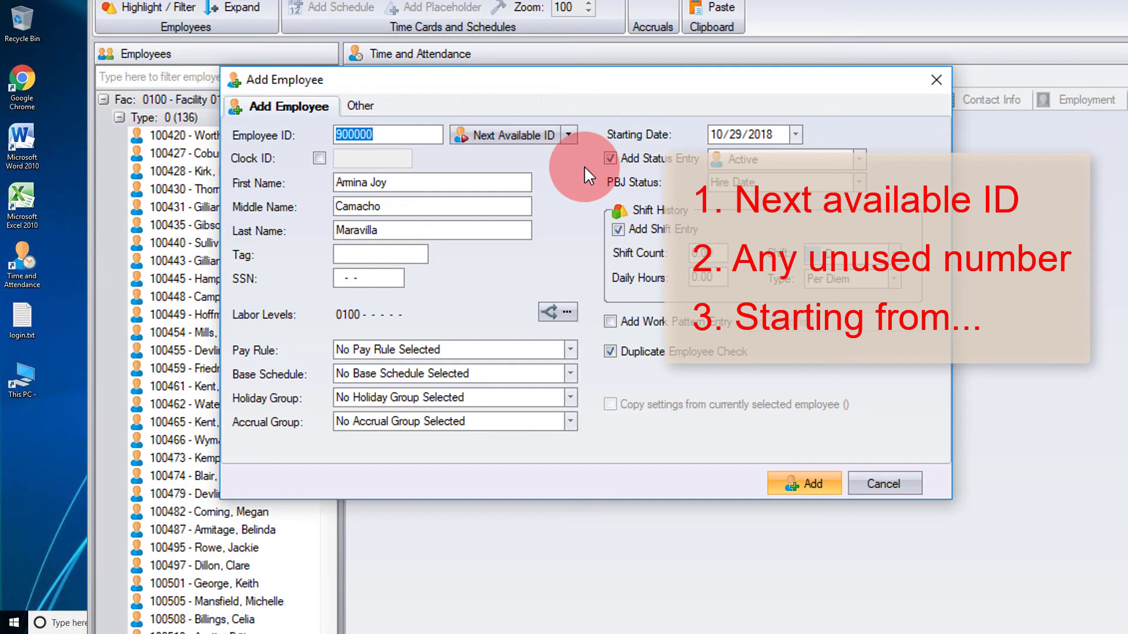
left_click(429, 134)
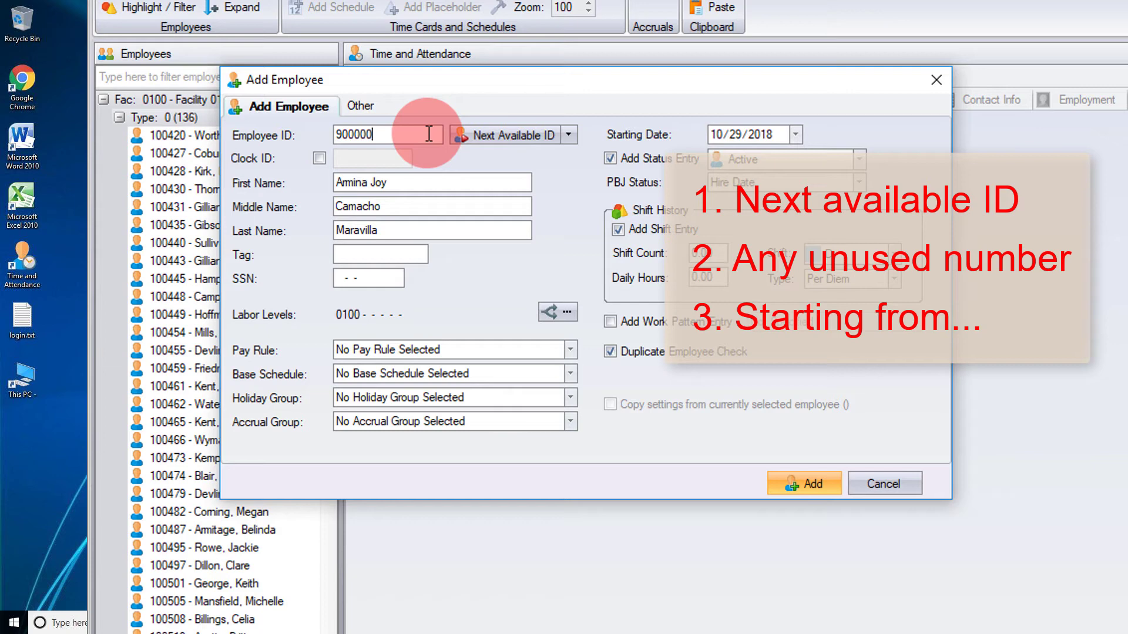
left_click(793, 477)
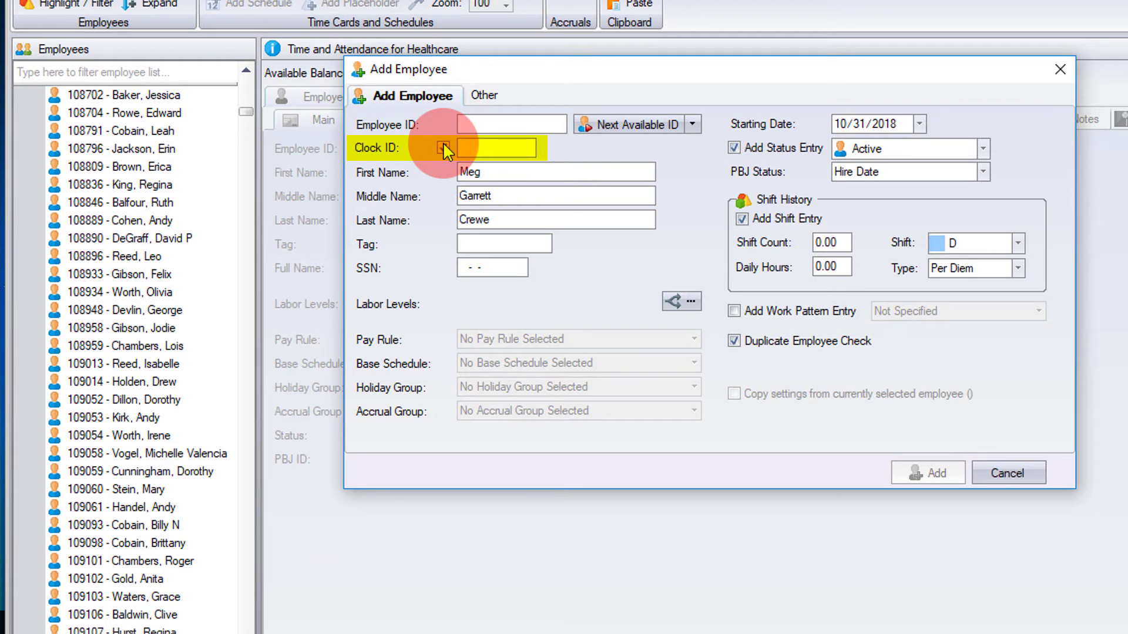
Step: Drop the trial clock ID 658974, enter employee ID 745698, and reuse it as the clock ID
left_click(443, 147)
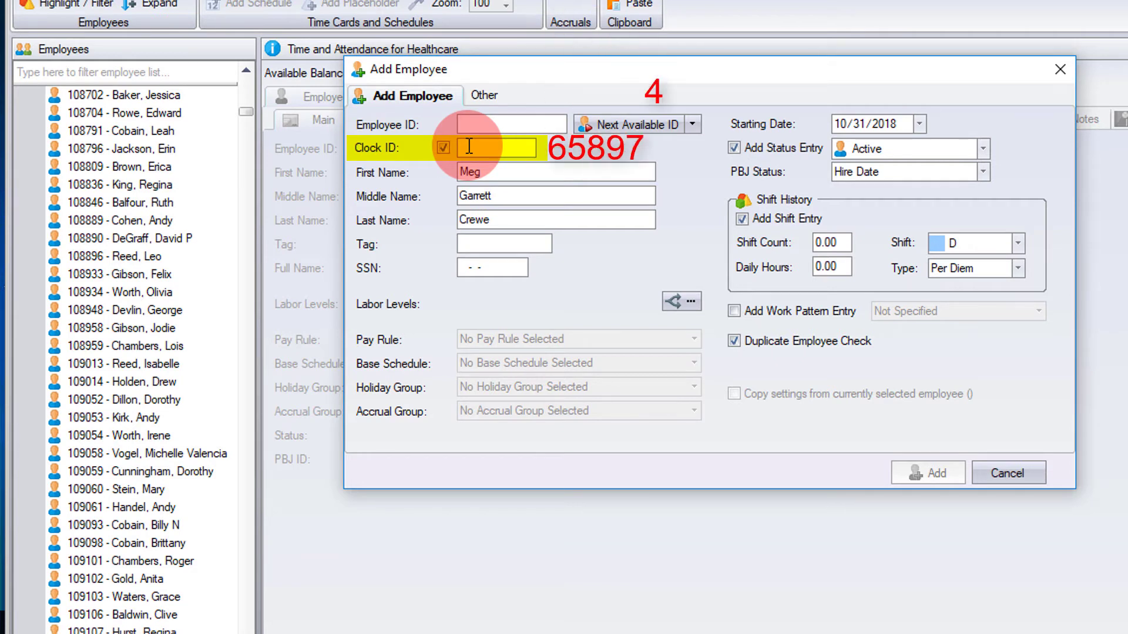
type("658974")
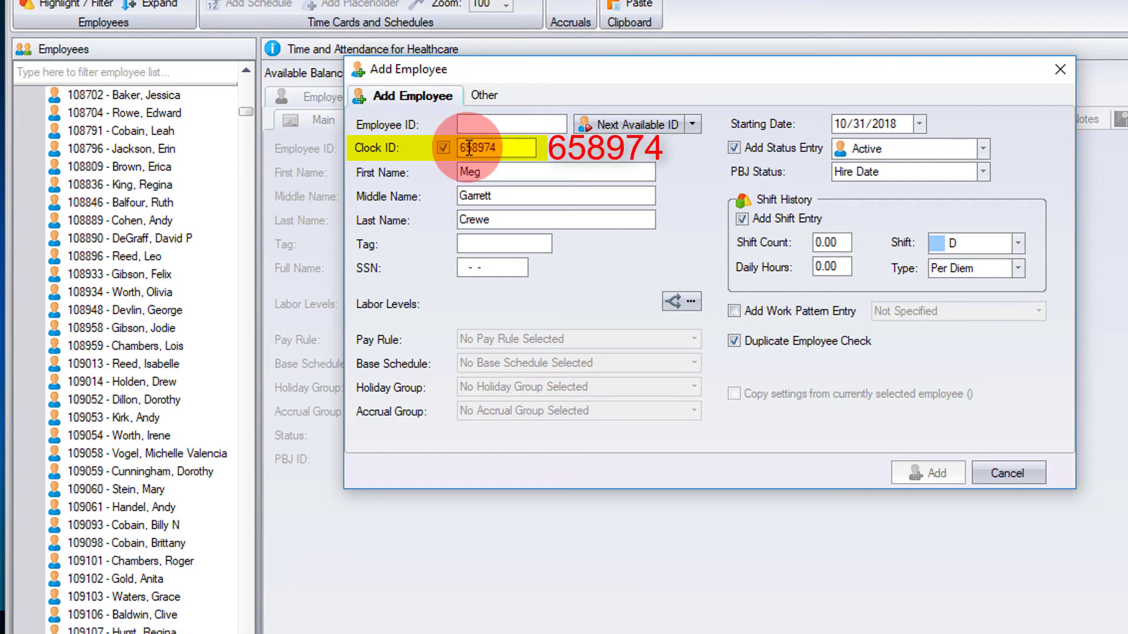
left_click(449, 147)
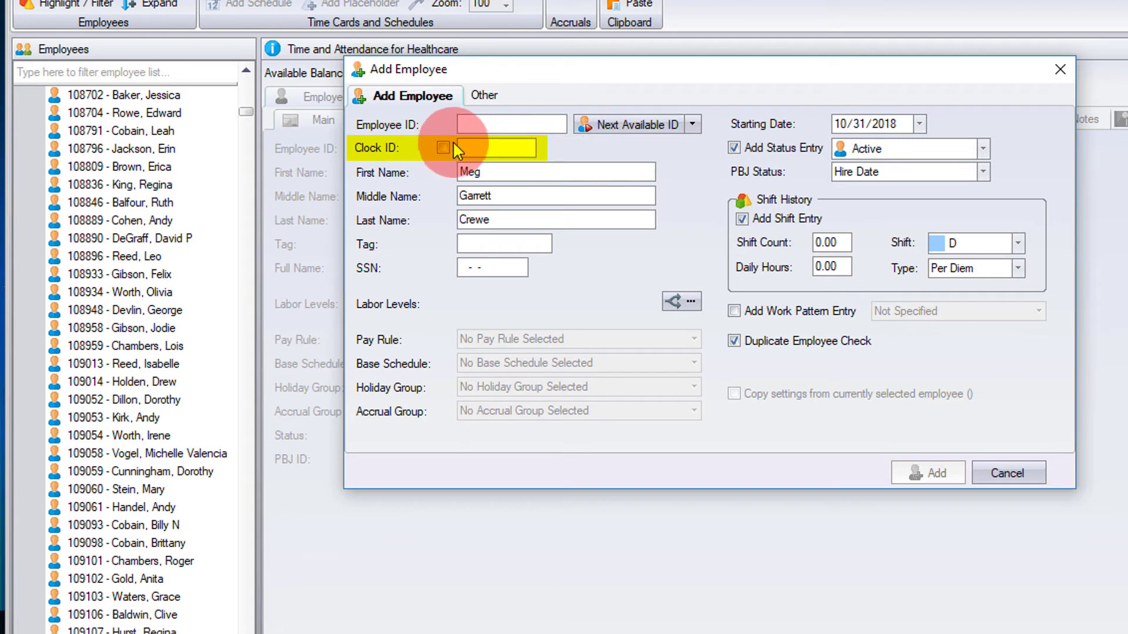
left_click(470, 124)
type("5698")
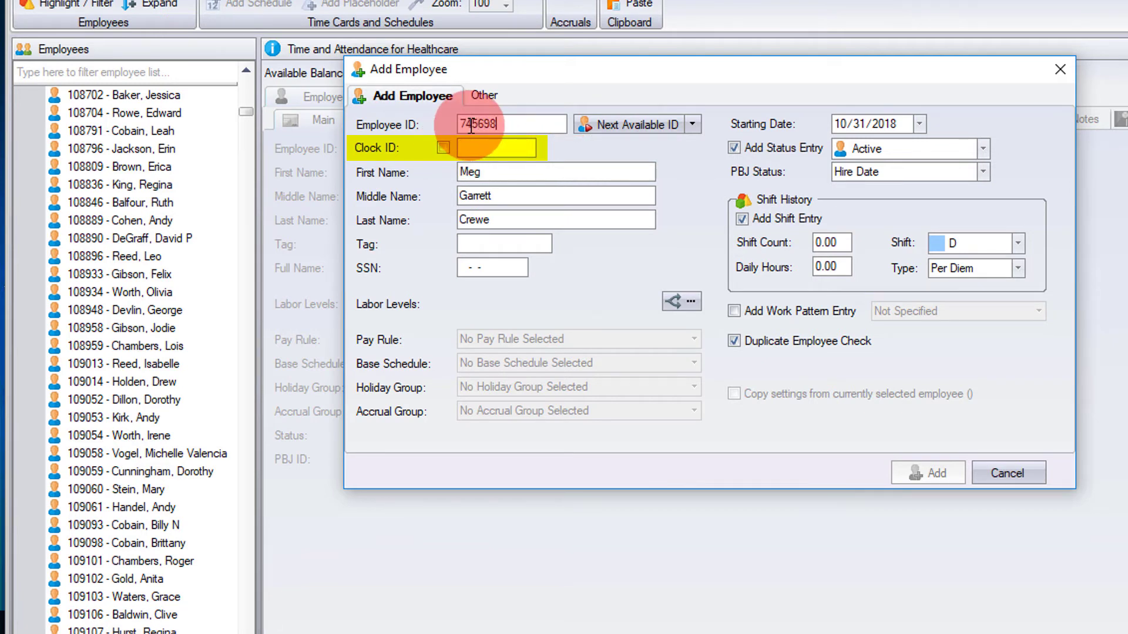
left_click(443, 147)
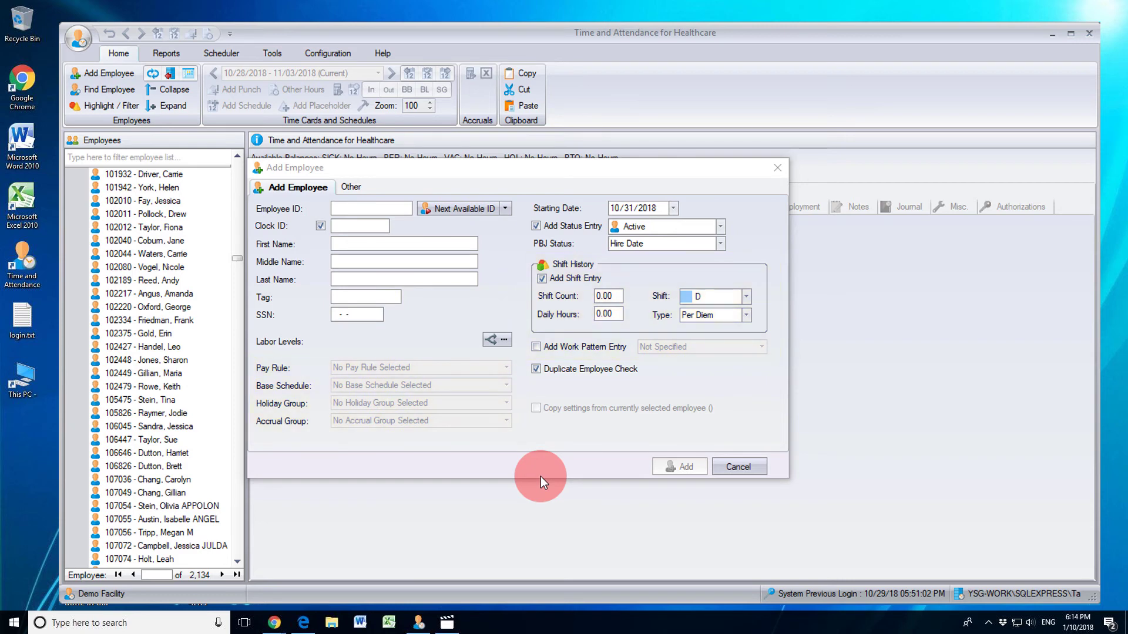
Step: Cancel the blank form, select employee 102375, and start a new Add Employee form
left_click(725, 468)
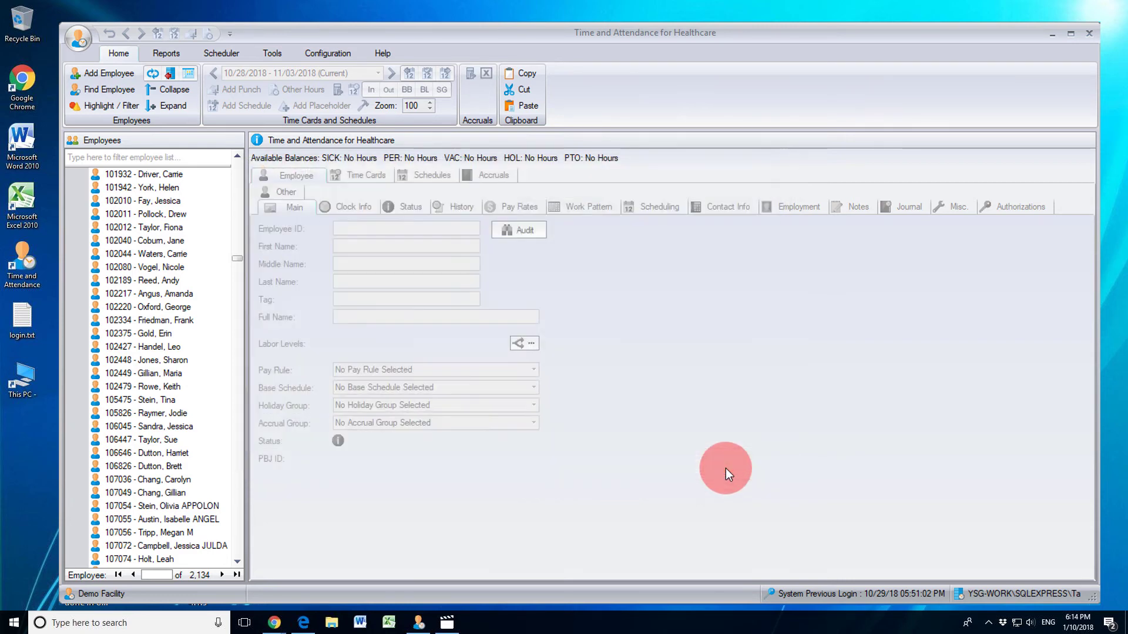
left_click(162, 334)
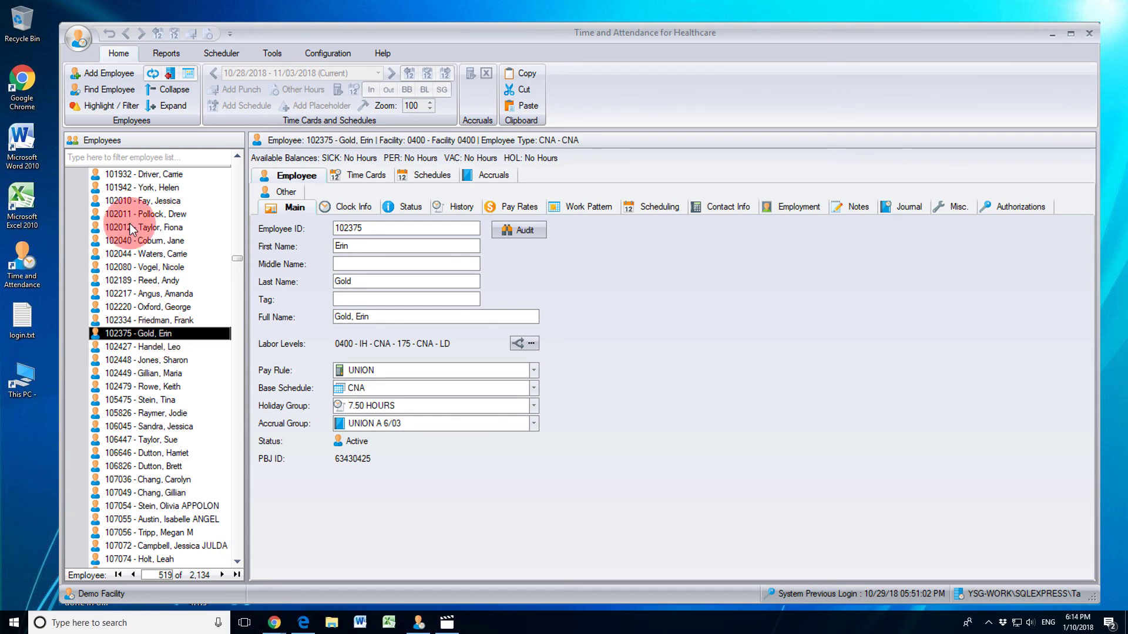
left_click(111, 72)
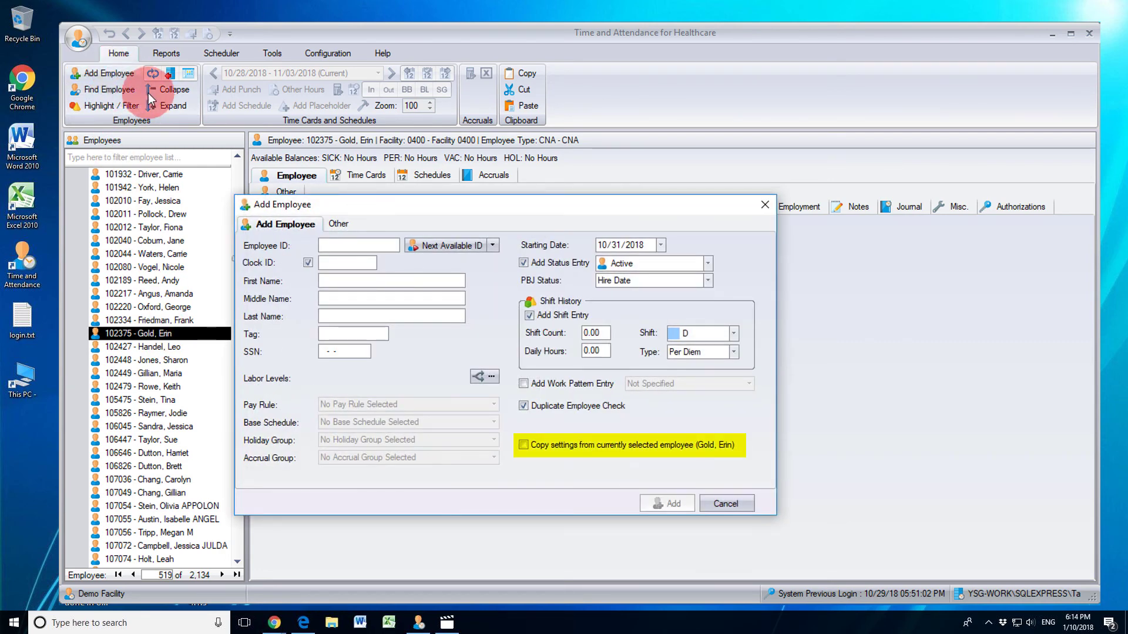
left_click(555, 445)
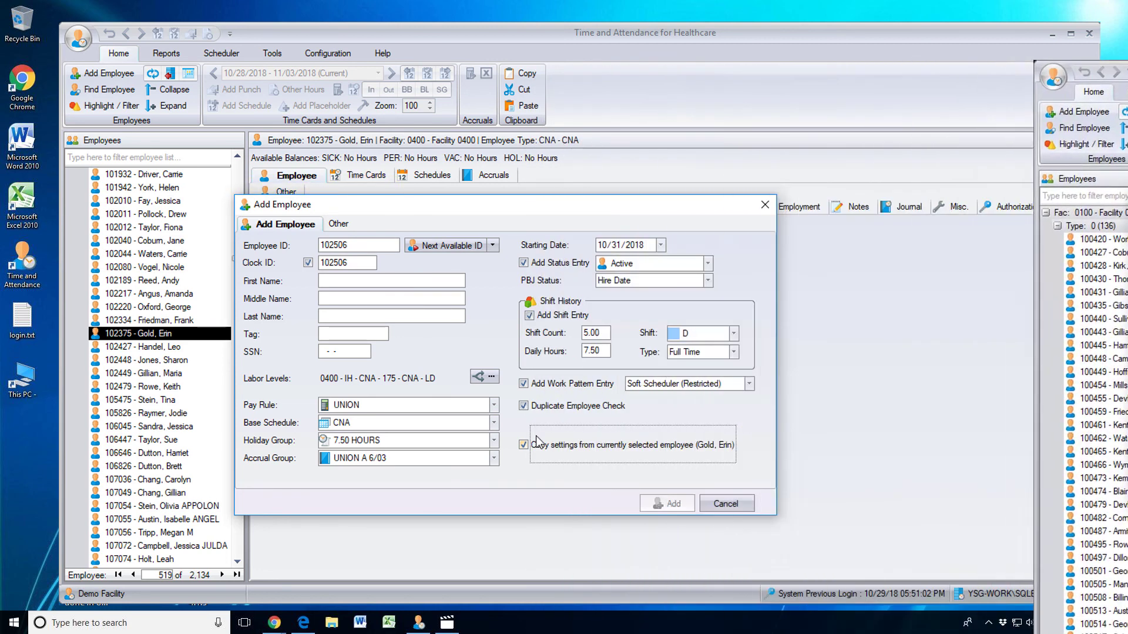
left_click(399, 279)
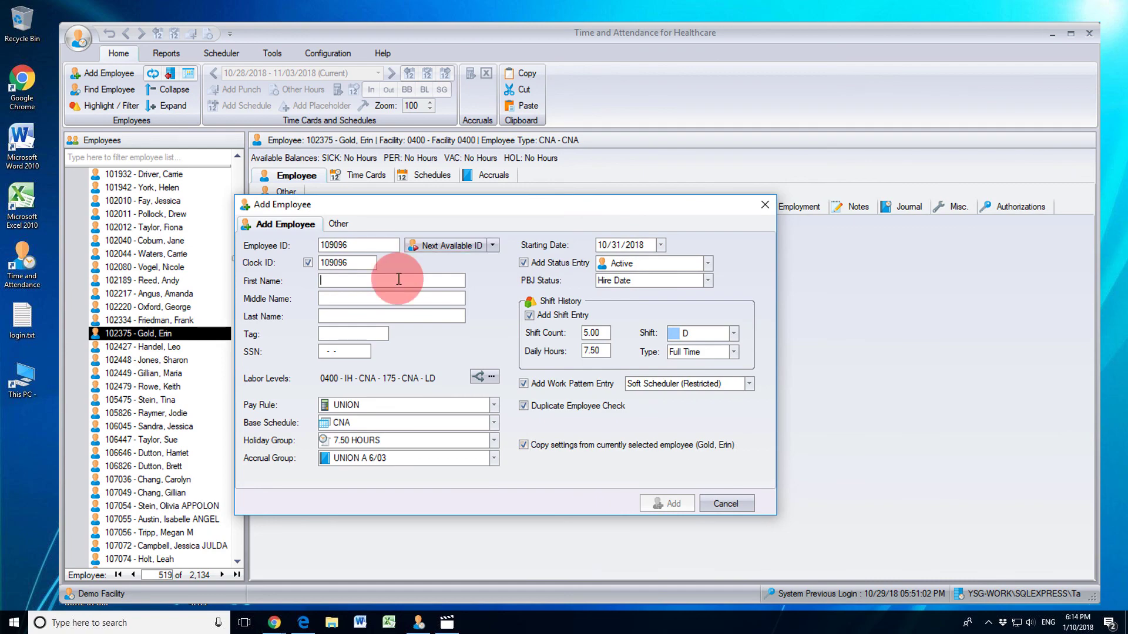
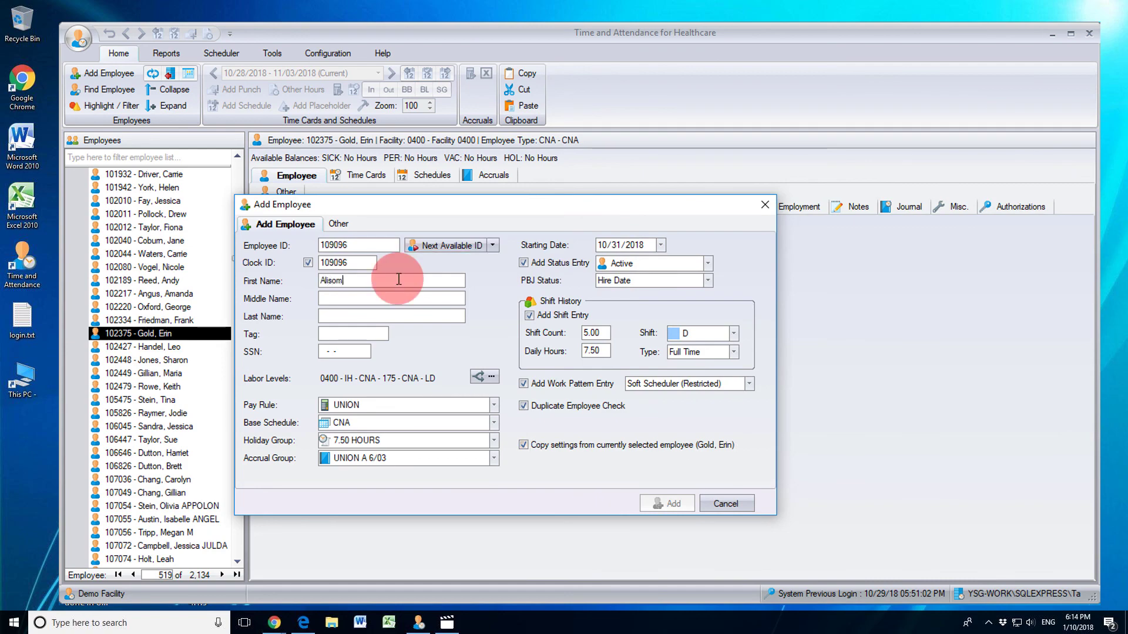
key("Tab")
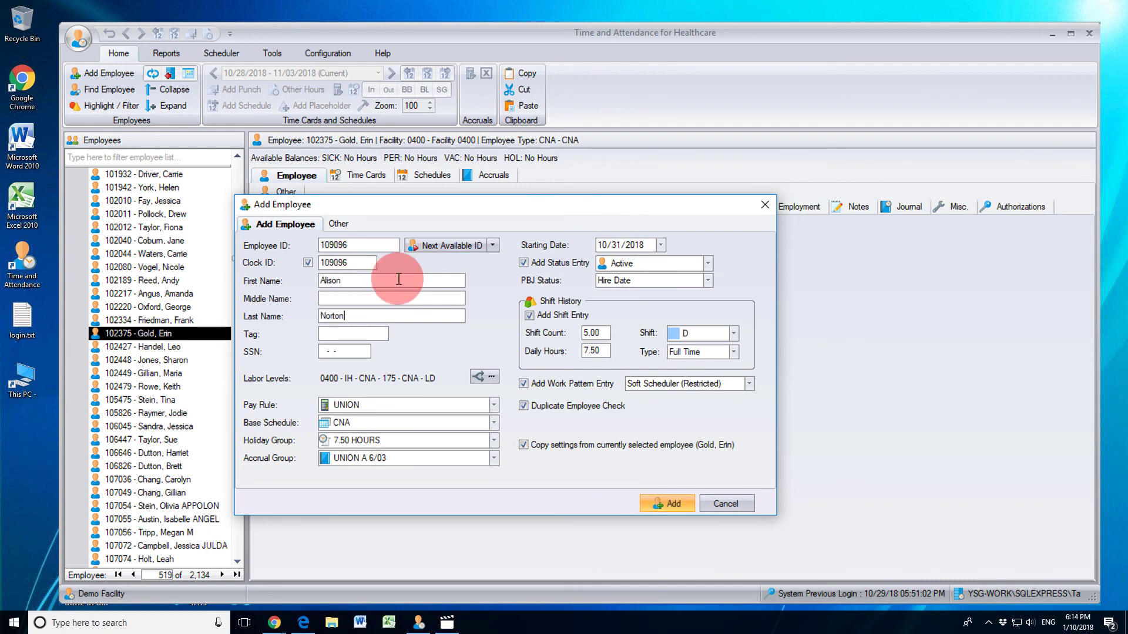
left_click(655, 505)
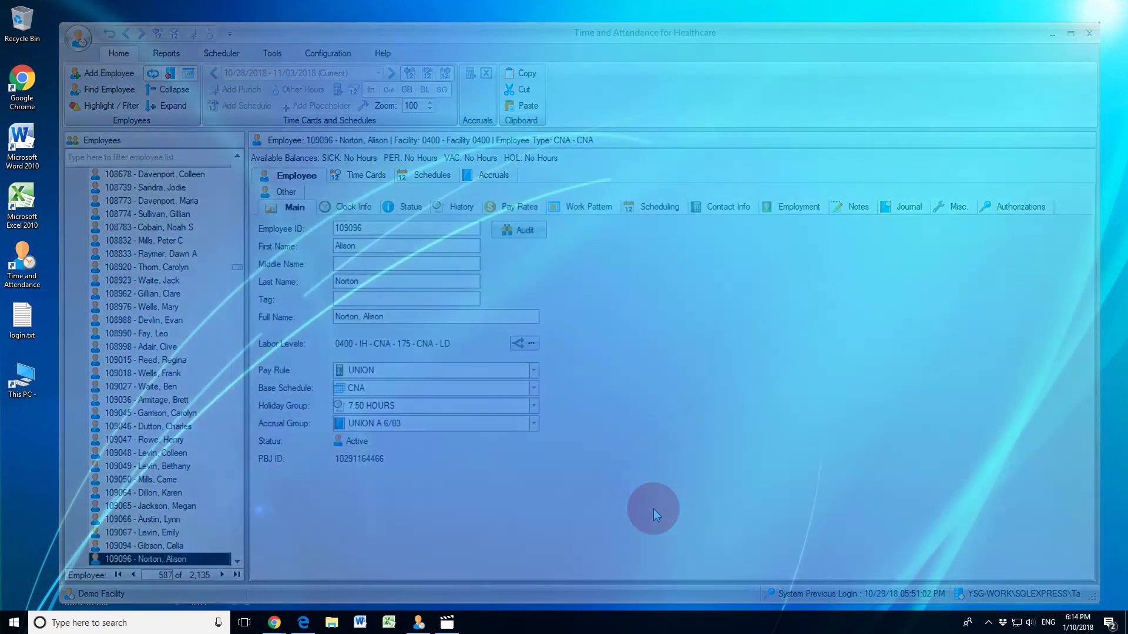